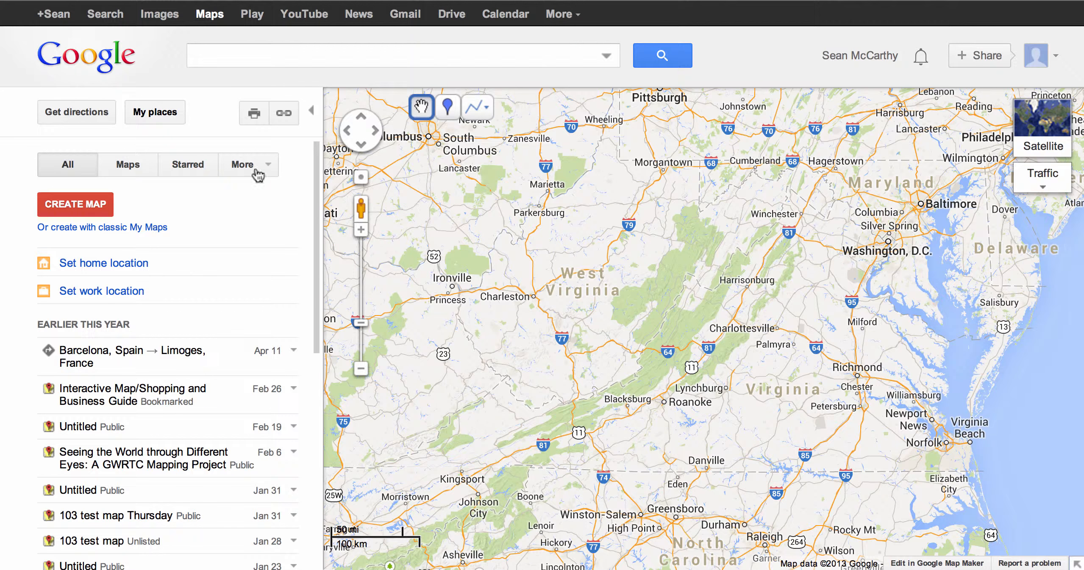
Step: Create a new map with classic My Maps and place a placemark in West Virginia
left_click(105, 227)
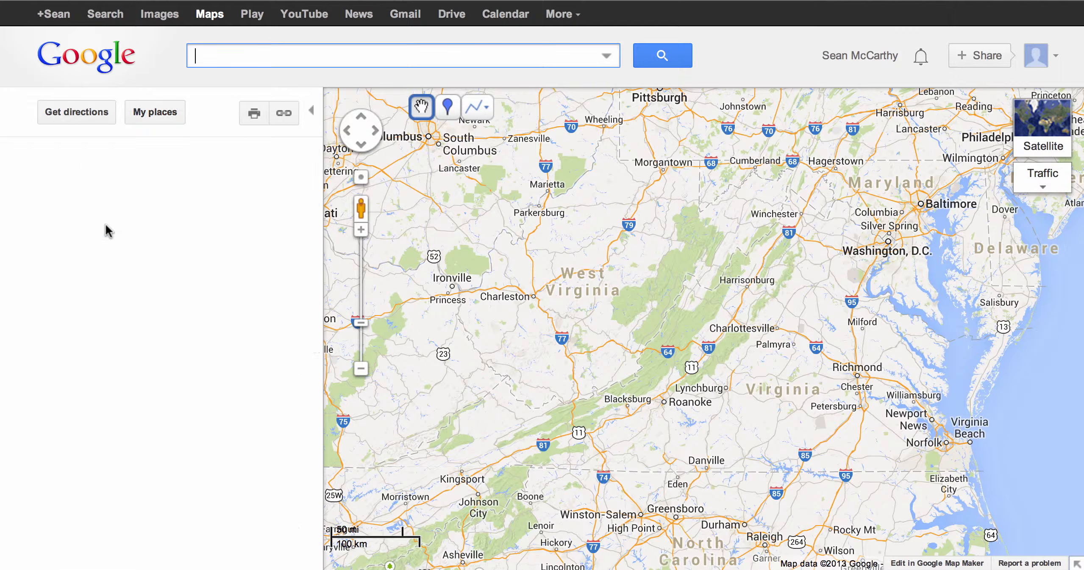
left_click(449, 114)
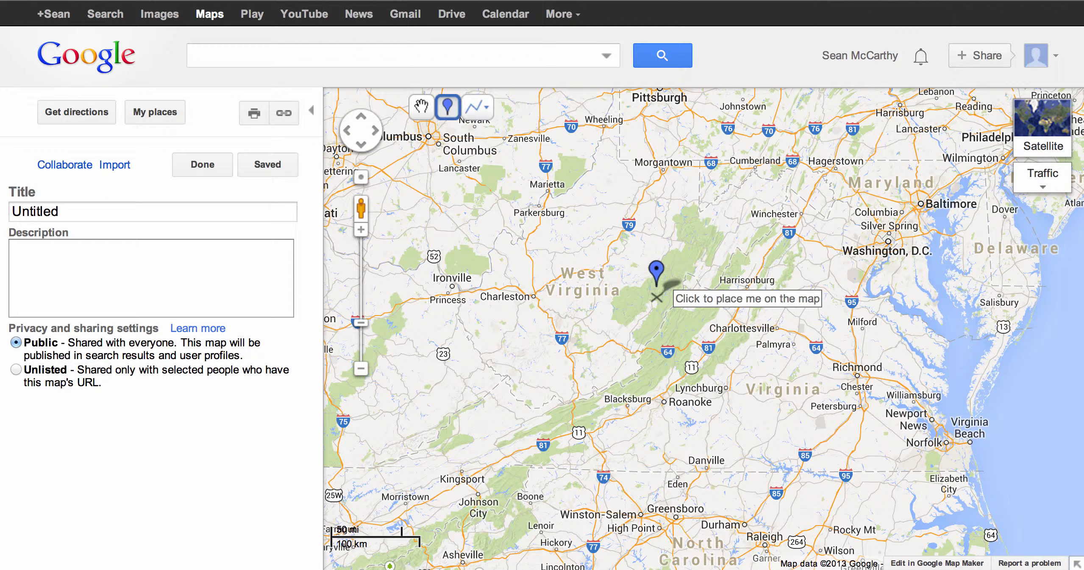
left_click(657, 299)
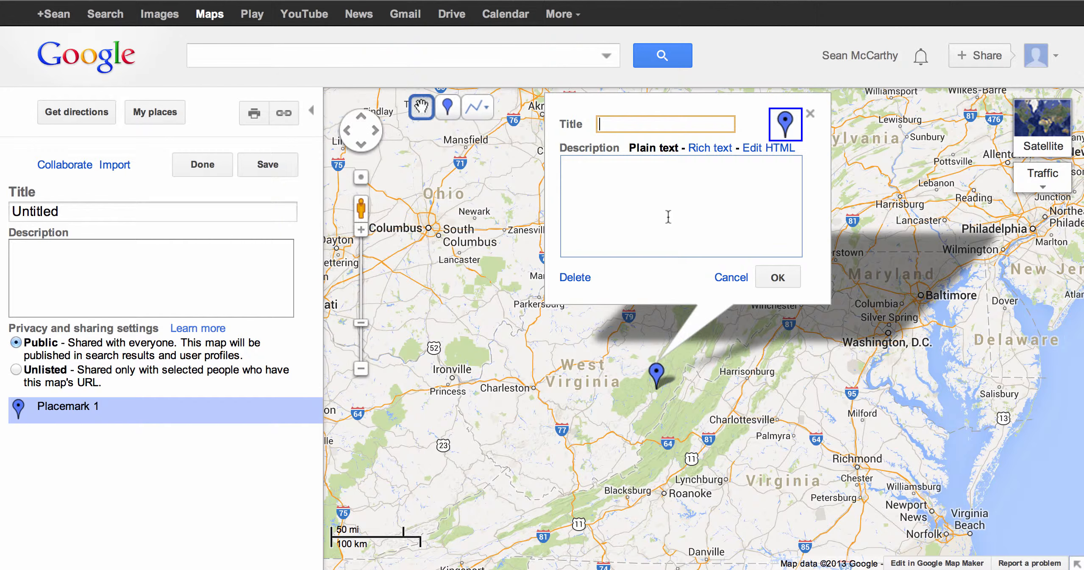
Step: Switch the placemark description to rich text and dismiss the image URL prompt
left_click(714, 149)
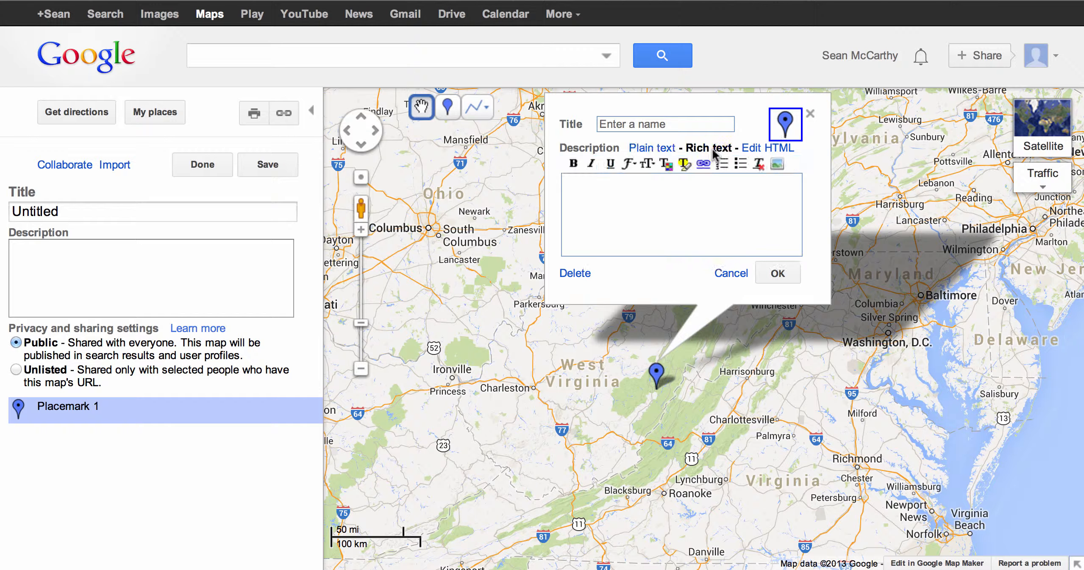
left_click(777, 165)
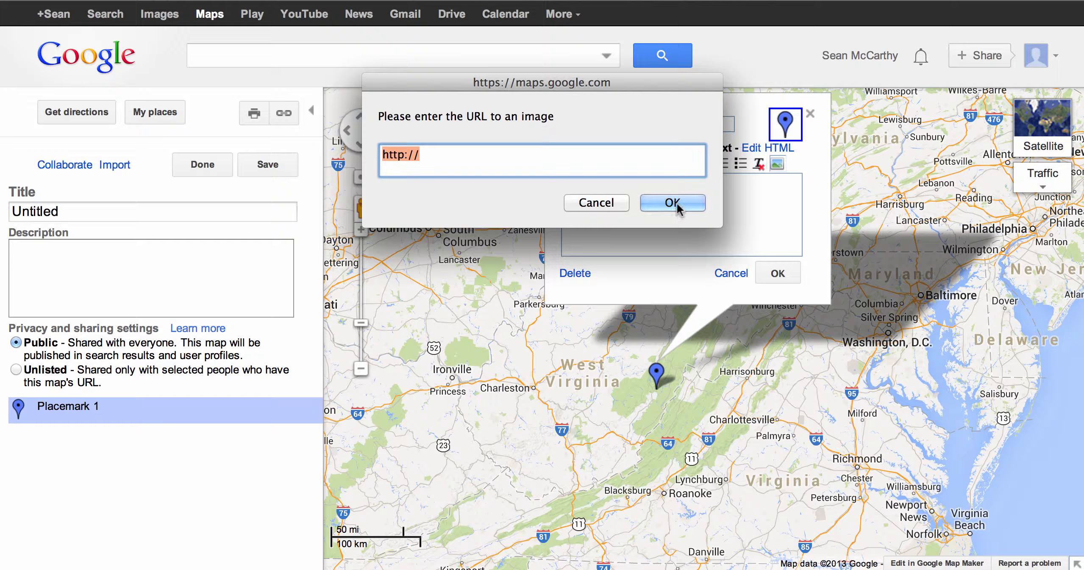
left_click(604, 204)
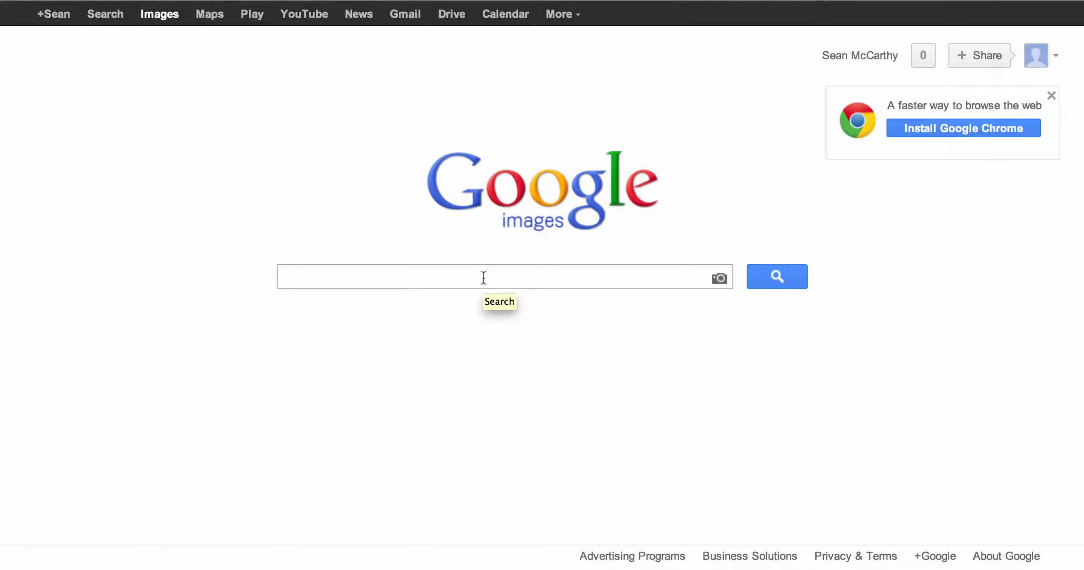
Step: Switch to Google Images and search for dog swimming pool
type("dog sw")
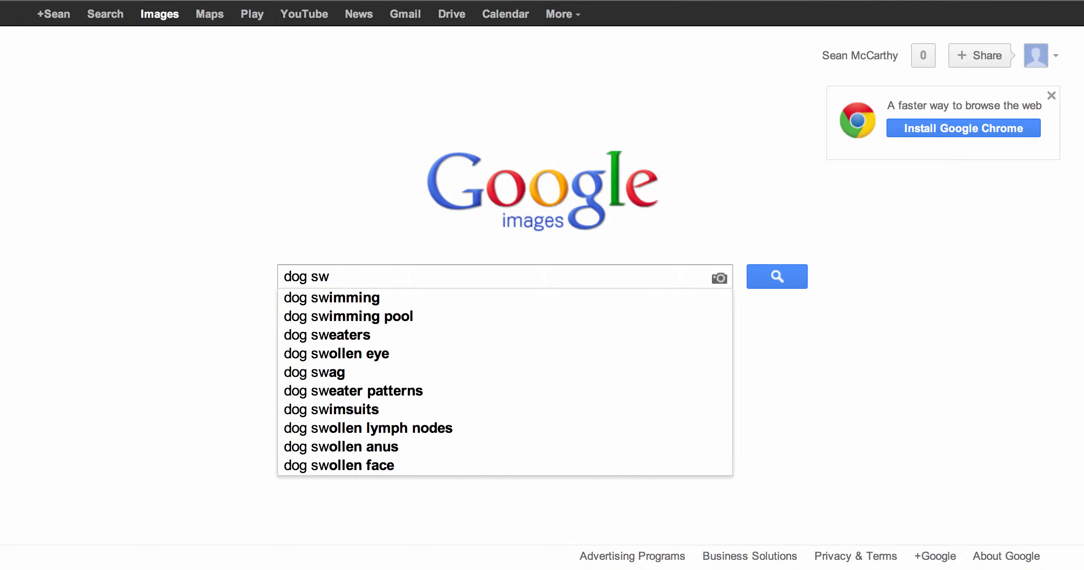
key("Down")
key("Down")
key("Return")
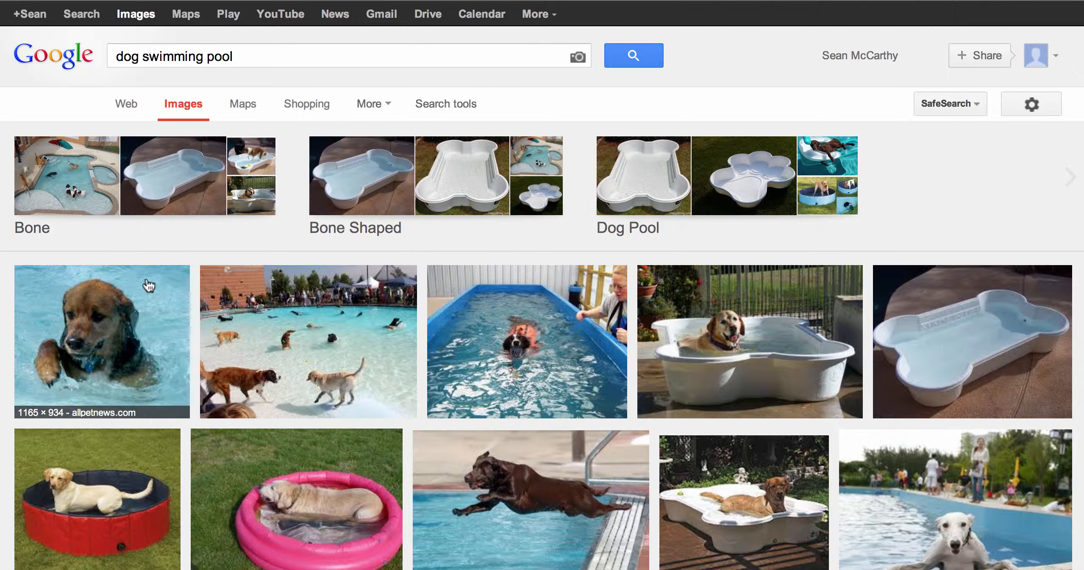
Step: Open the Dog-in-Pool.jpg result and view its original image
left_click(88, 329)
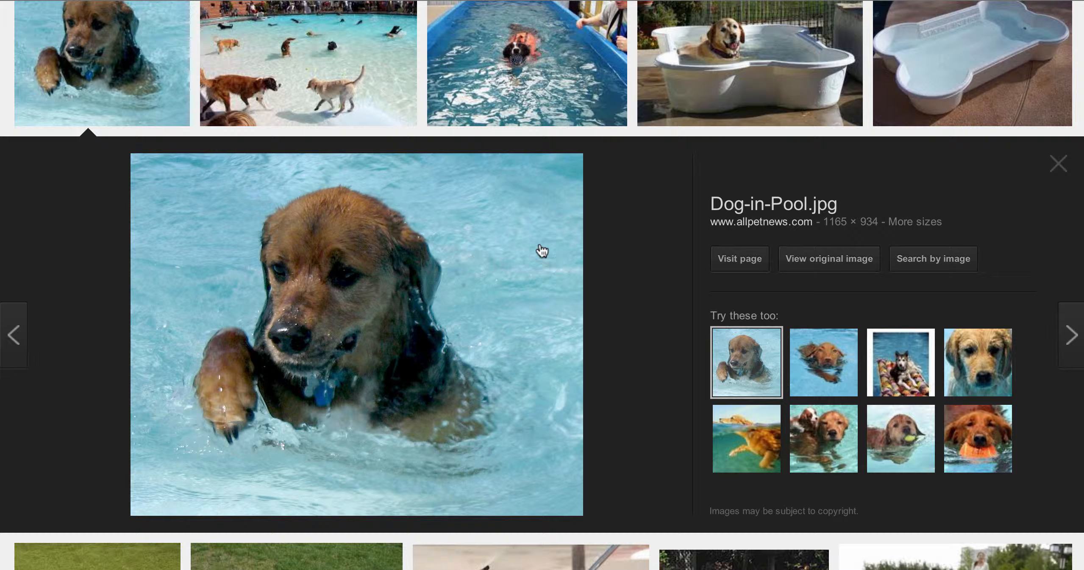
left_click(826, 260)
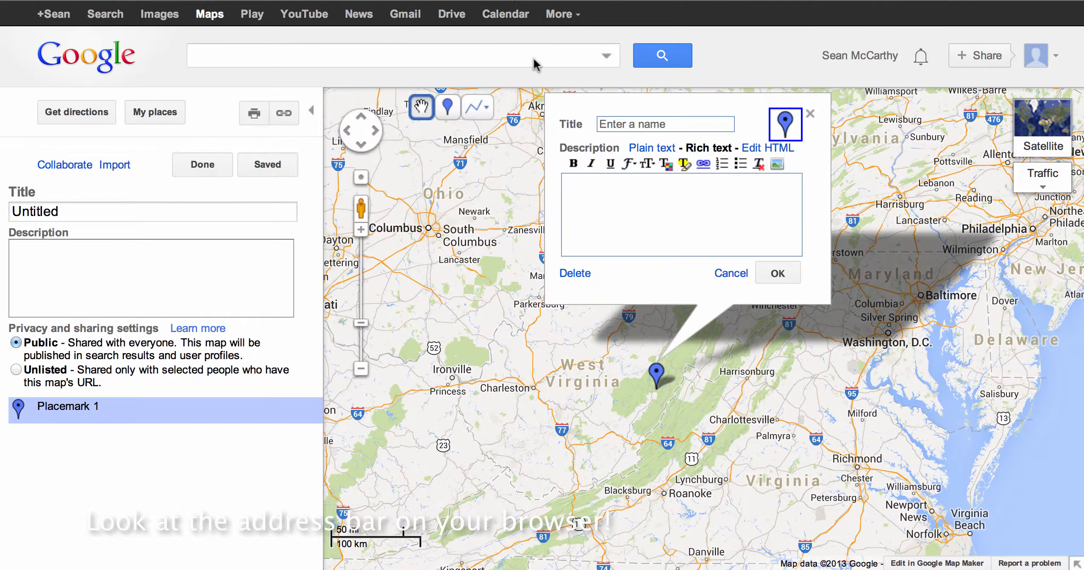
Step: Insert the copied Dog-in-Pool.jpg URL as an image in the placemark description and confirm the placemark
left_click(777, 164)
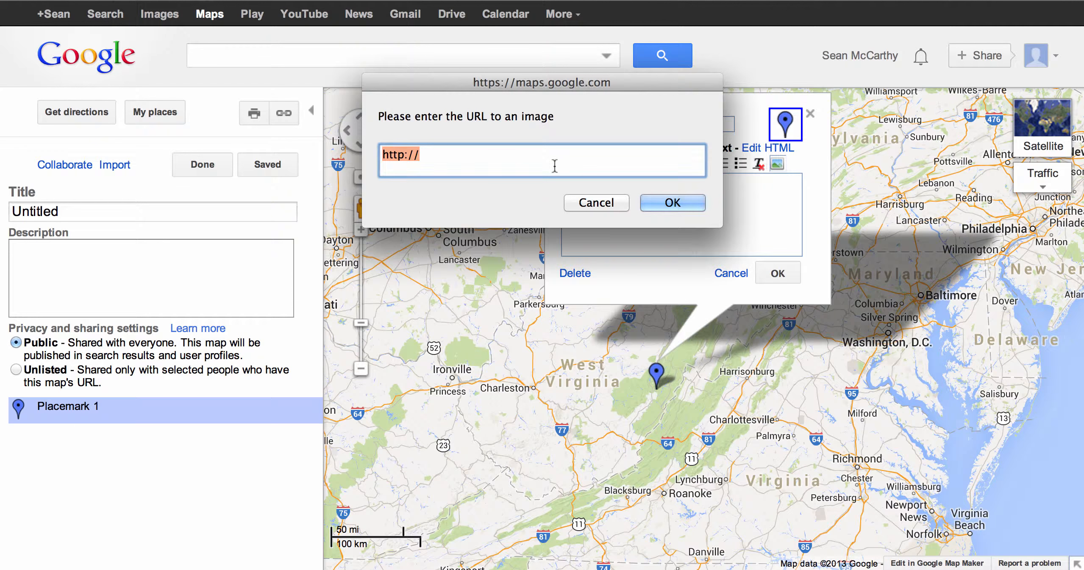
type("http://www.allpetnews.com/wp-content/uploads/2012/03/Dog-in-Pool.jpg")
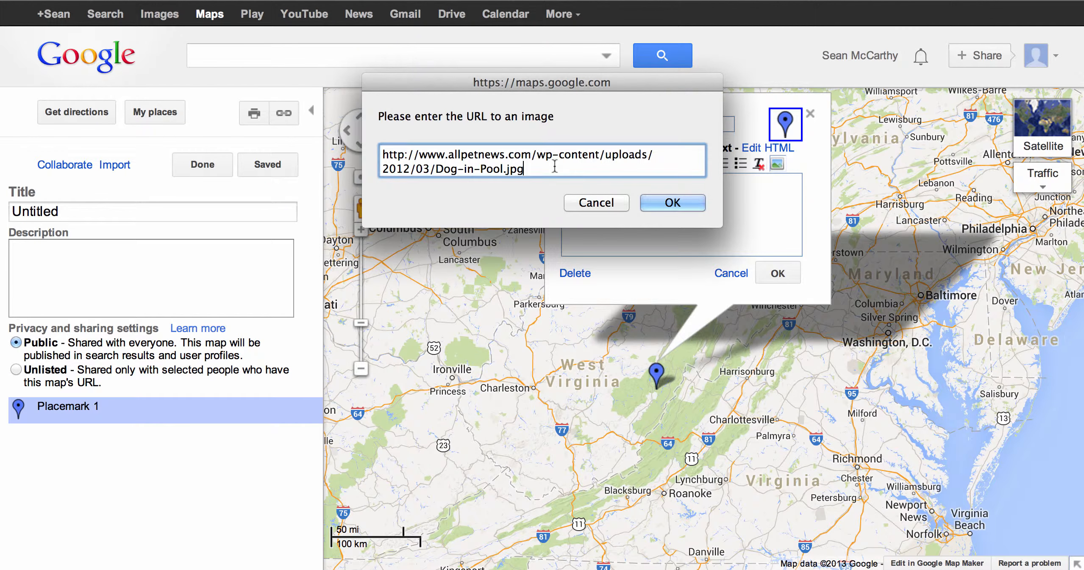
left_click(668, 197)
scroll(722, 224, "down", 3)
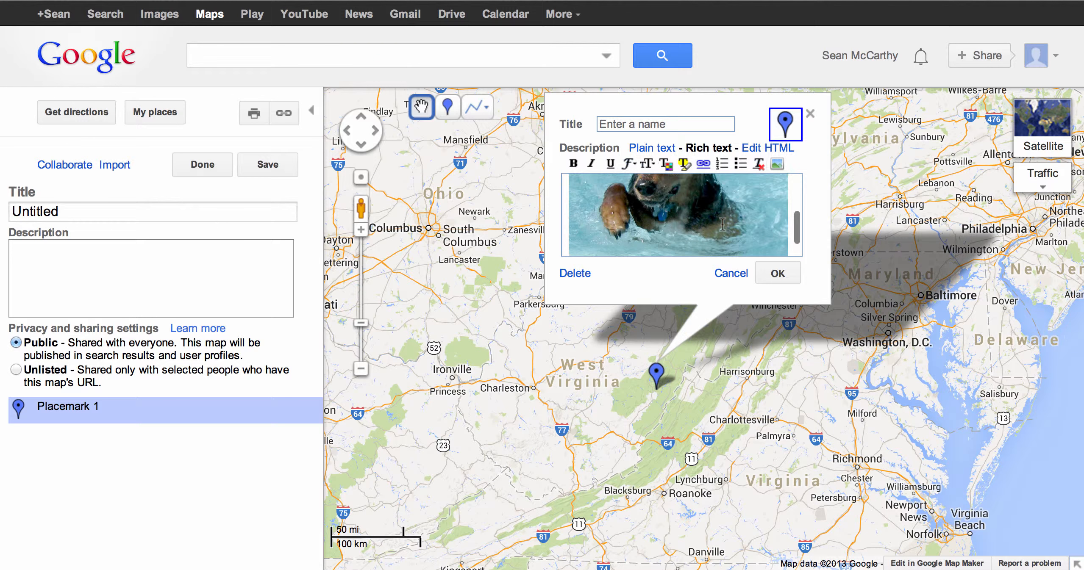
scroll(722, 225, "up", 3)
left_click(777, 274)
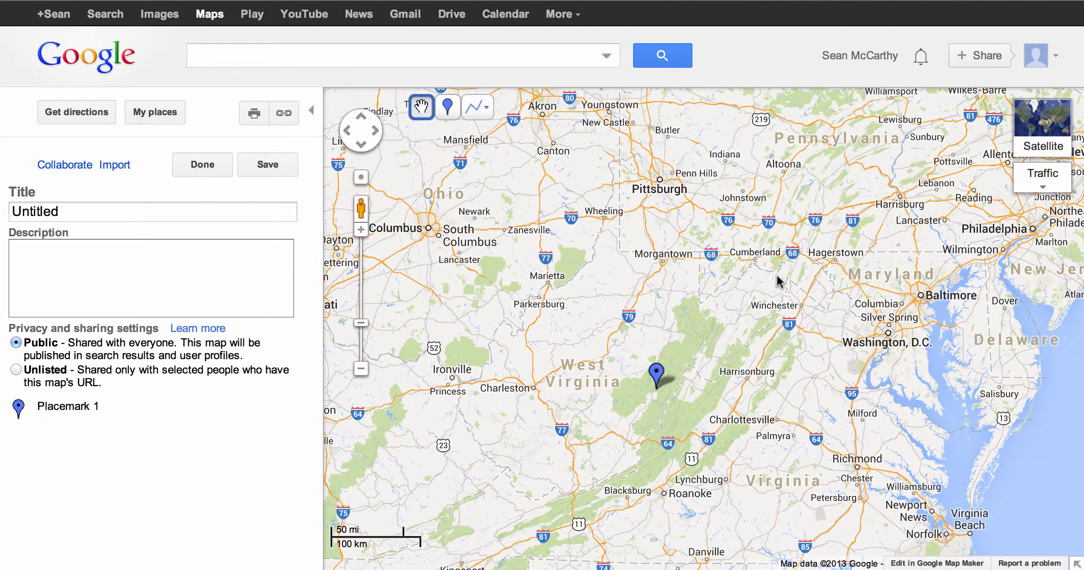
Step: Save and finish editing the map, and preview the placemark's info window
left_click(264, 167)
left_click(211, 167)
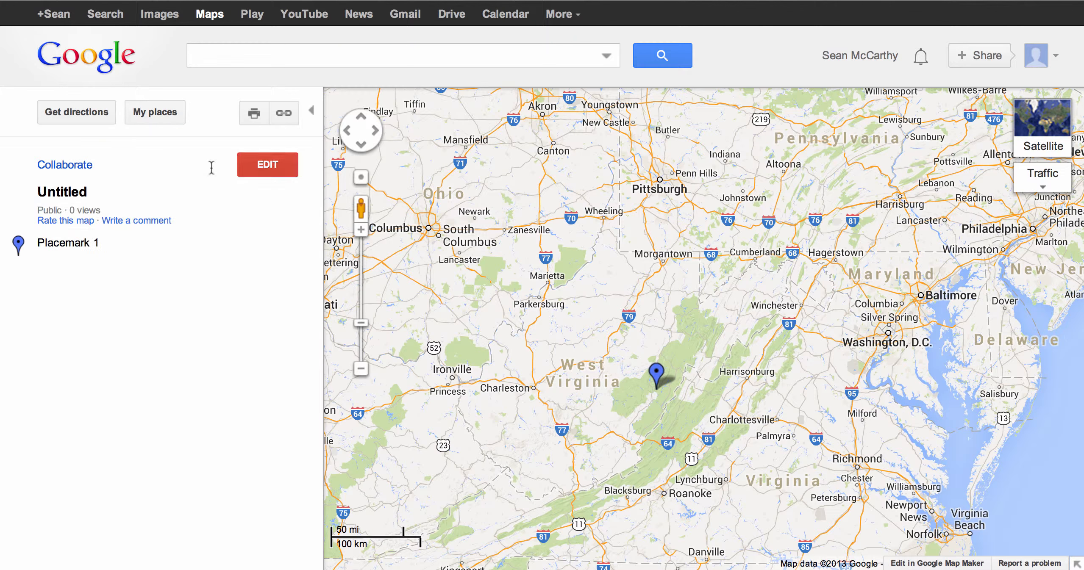
left_click(656, 372)
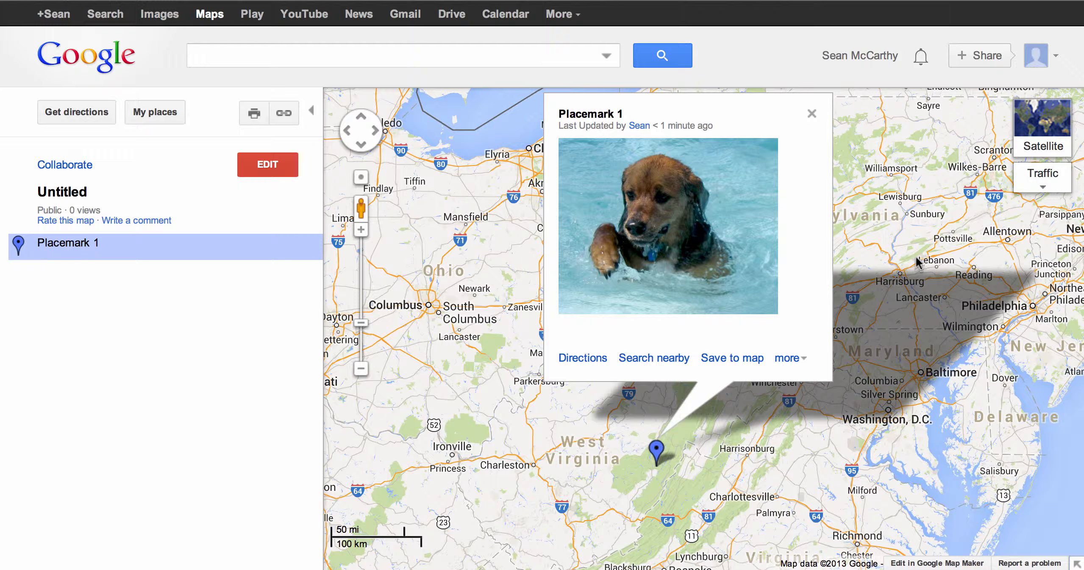
left_click(812, 115)
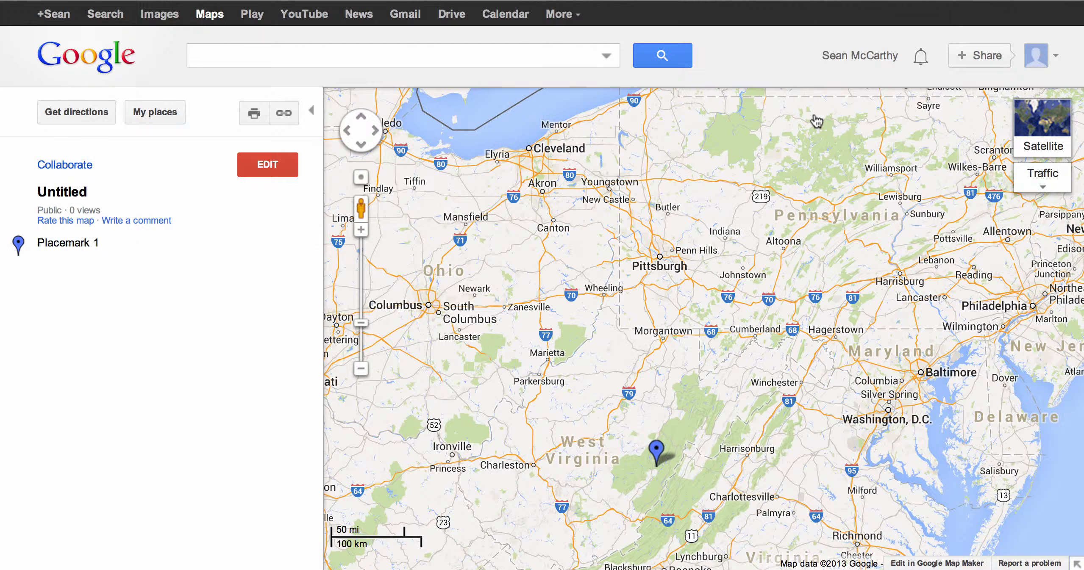
left_click_drag(800, 315, 813, 155)
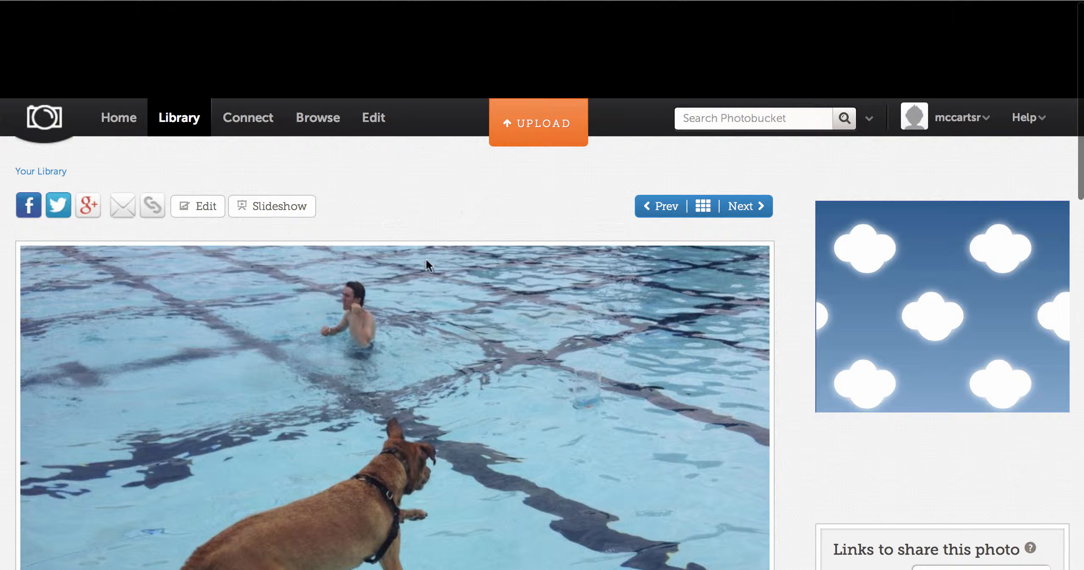
Step: In Photobucket, open the share links for the dog photo and copy its Direct link
scroll(422, 319, "down", 1)
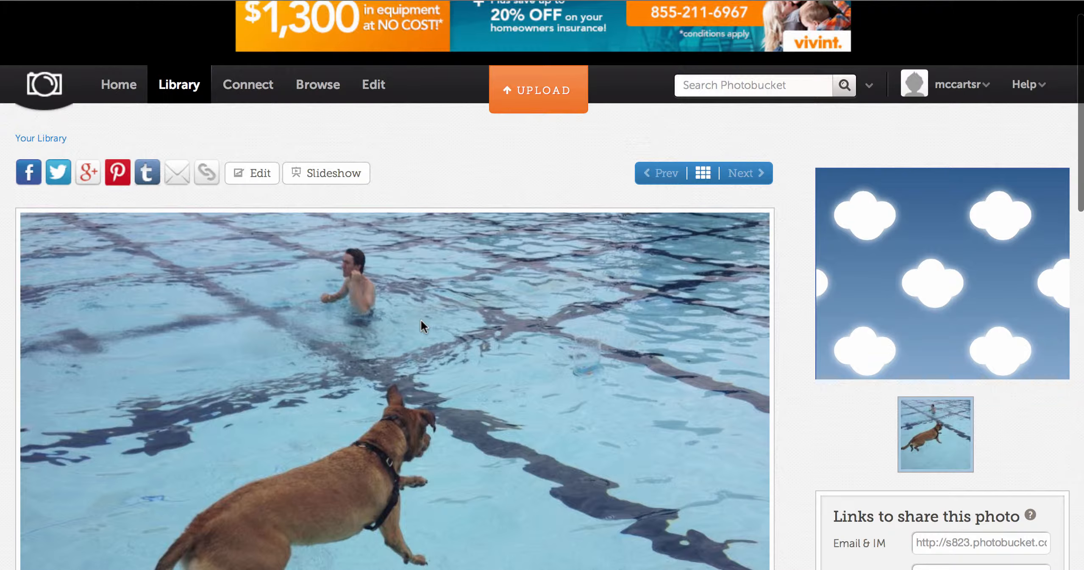
left_click(206, 174)
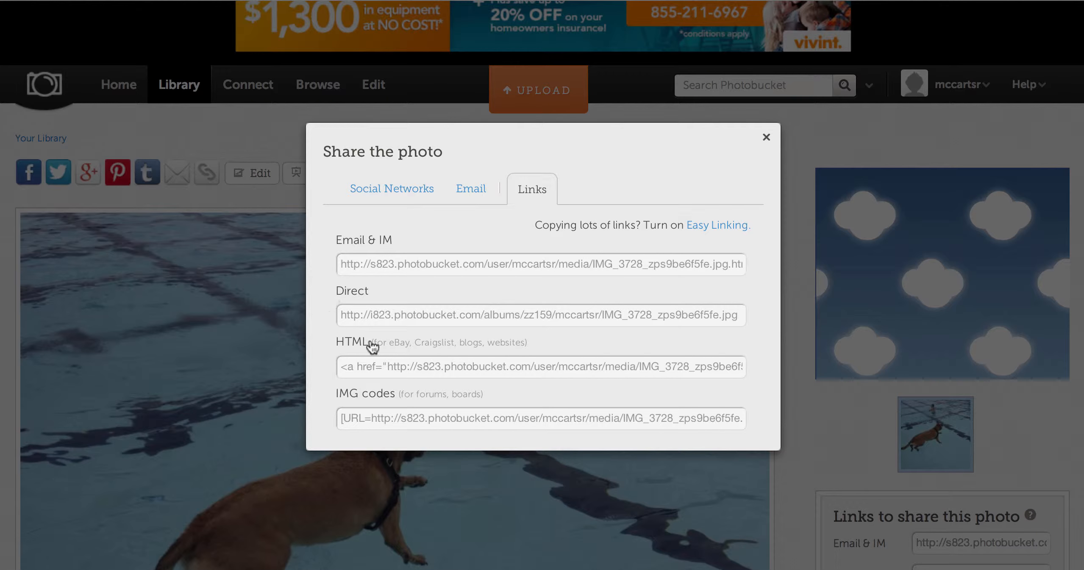
left_click(371, 360)
left_click(517, 316)
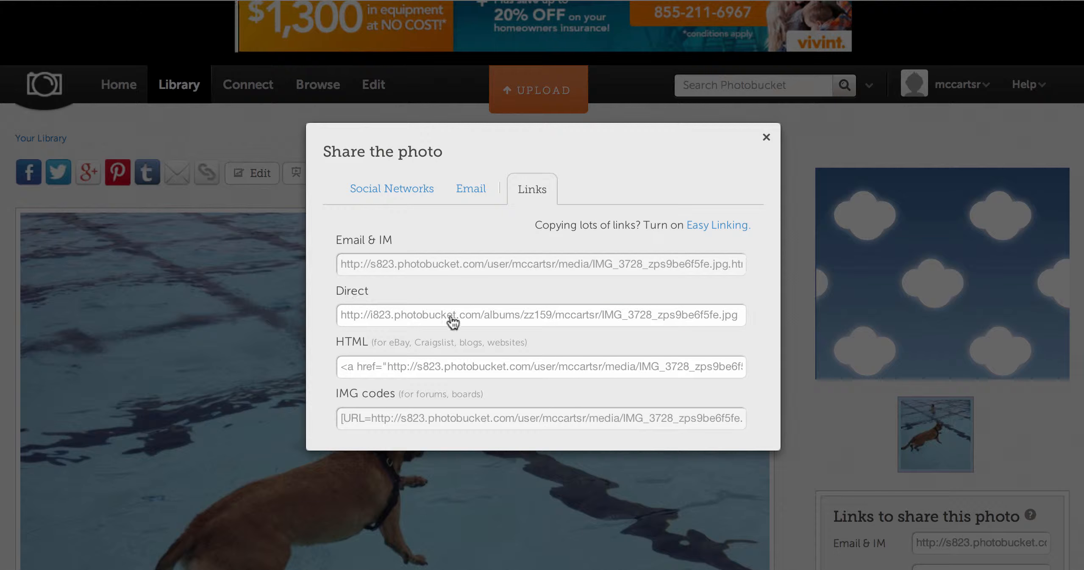
left_click(723, 321)
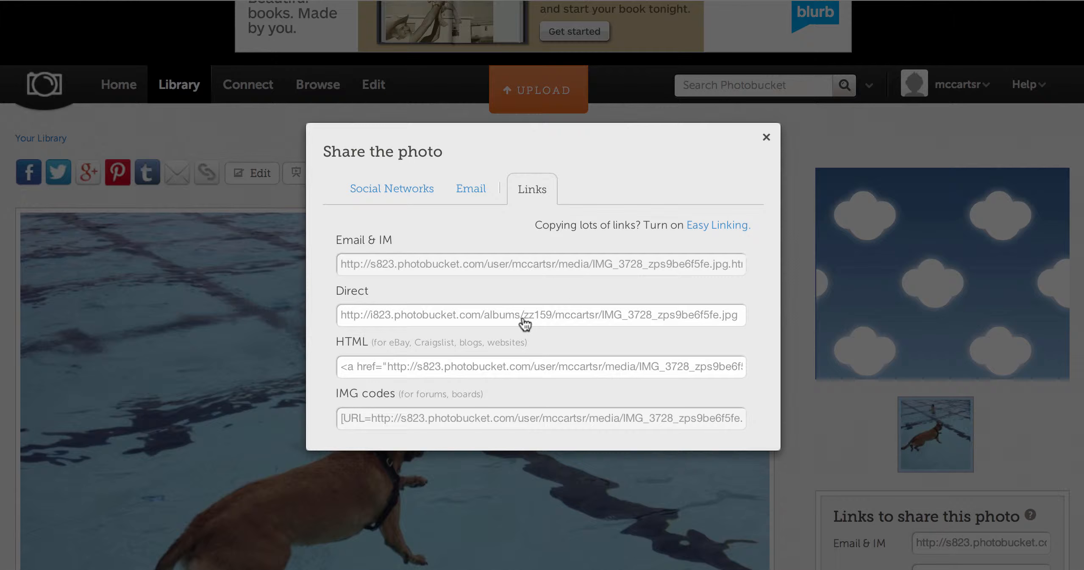
left_click(569, 0)
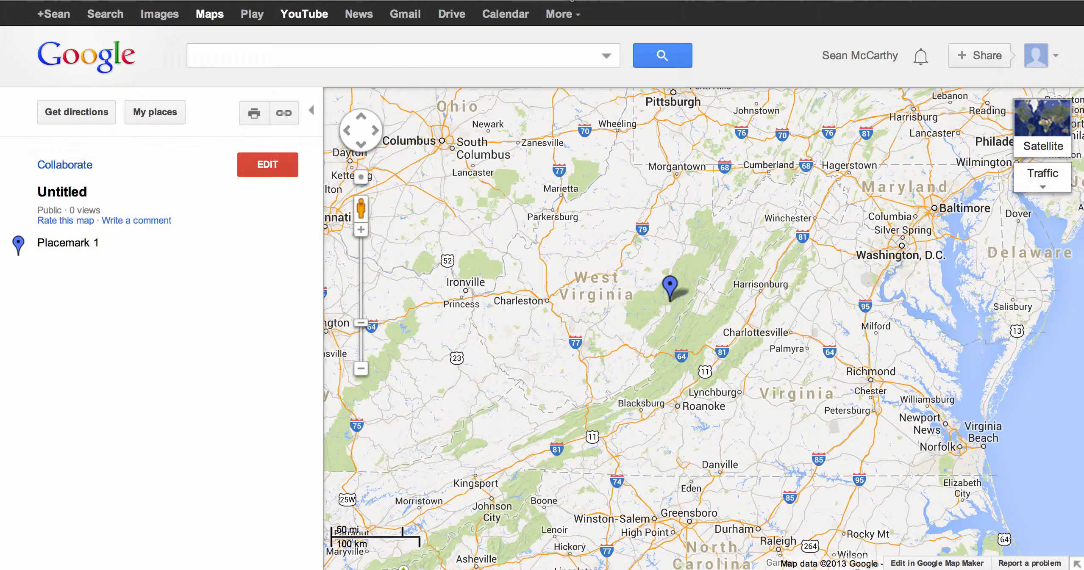
Step: Reopen the map for editing and add the line 'some text in here' below the image in the placemark description
left_click(672, 288)
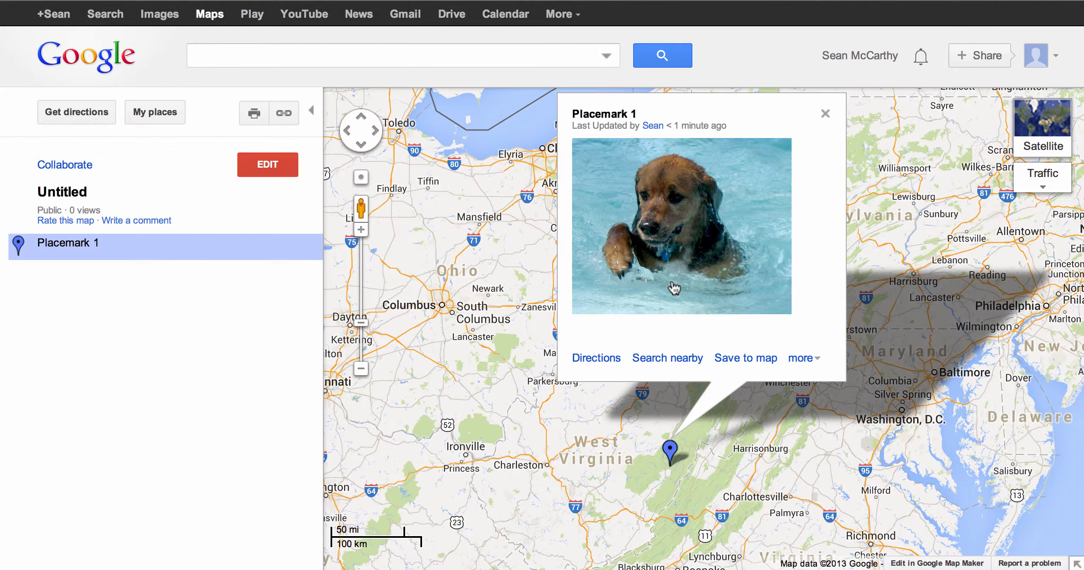
left_click(268, 164)
scroll(698, 258, "down", 5)
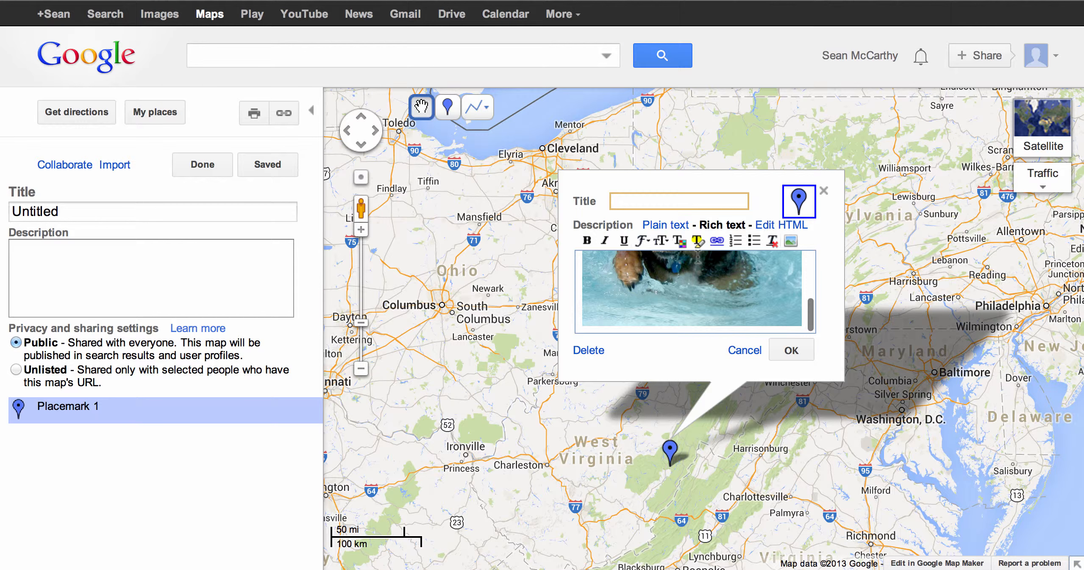
left_click(806, 296)
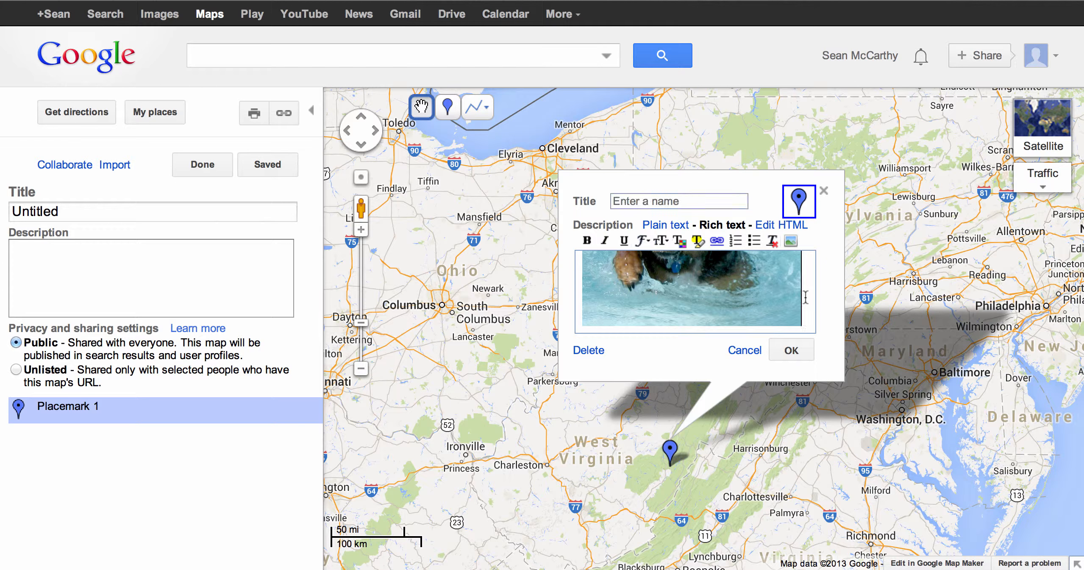
key("Return")
key("Return")
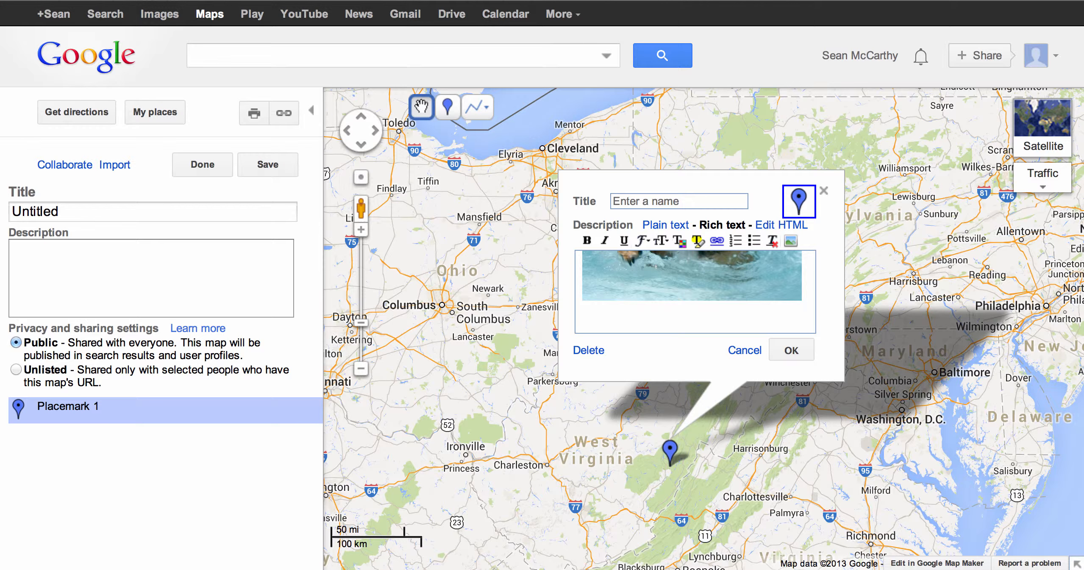
type("some te")
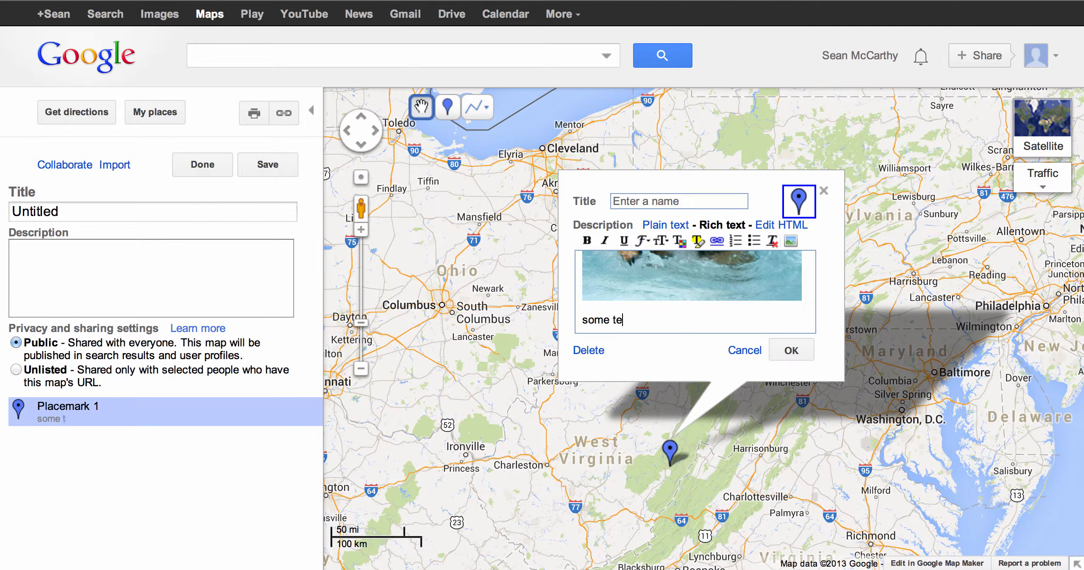
type("xt in here")
key("Return")
key("Return")
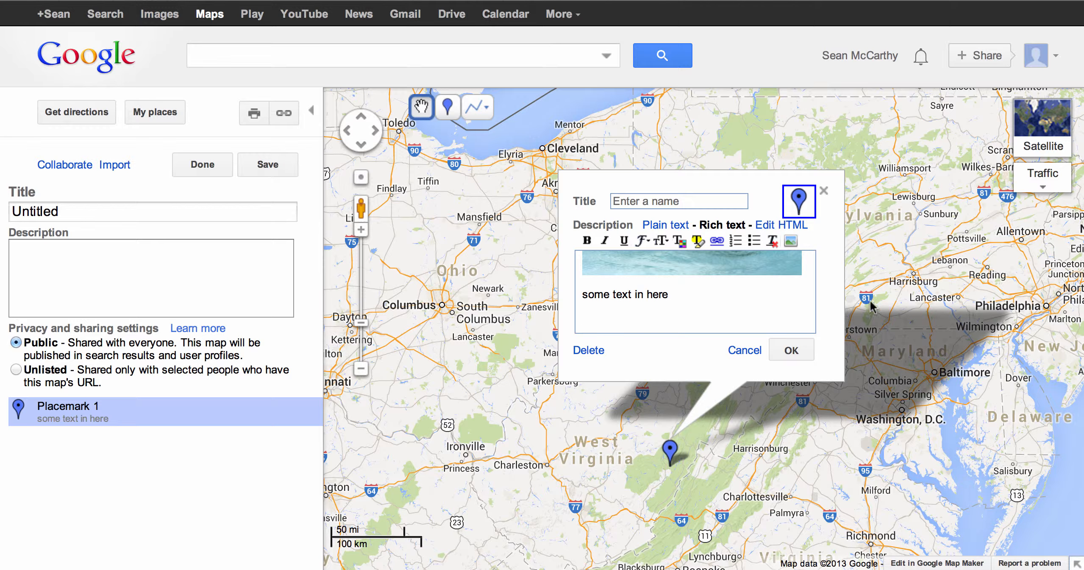
Step: Insert the copied Photobucket image URL below the text in the description and confirm the placemark
left_click(790, 242)
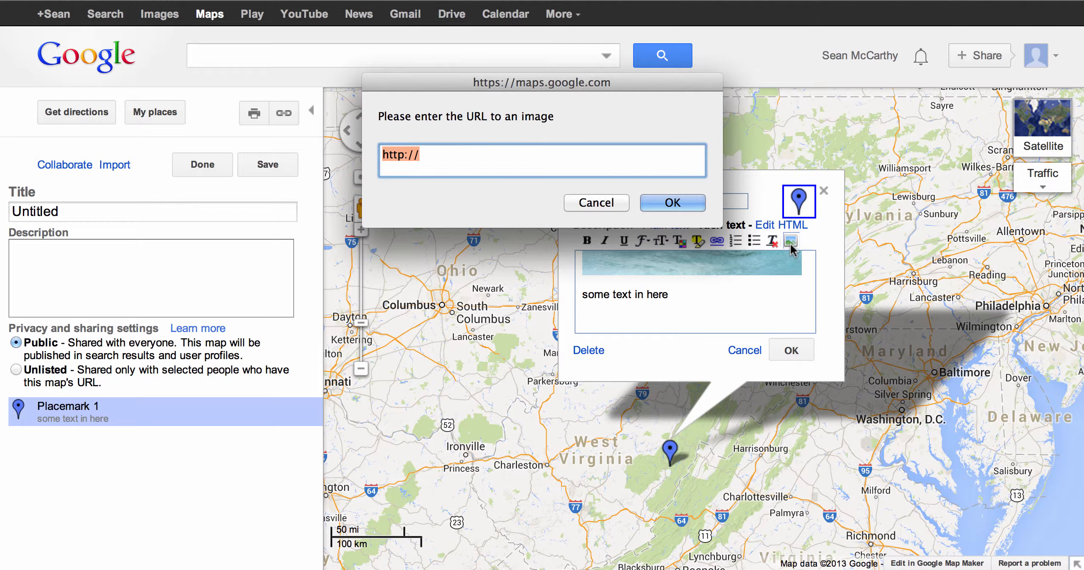
type("http://i823.photobucket.com/albums/zz159/mccartsr/IMG_3728_zps9be6f5fe.jpg")
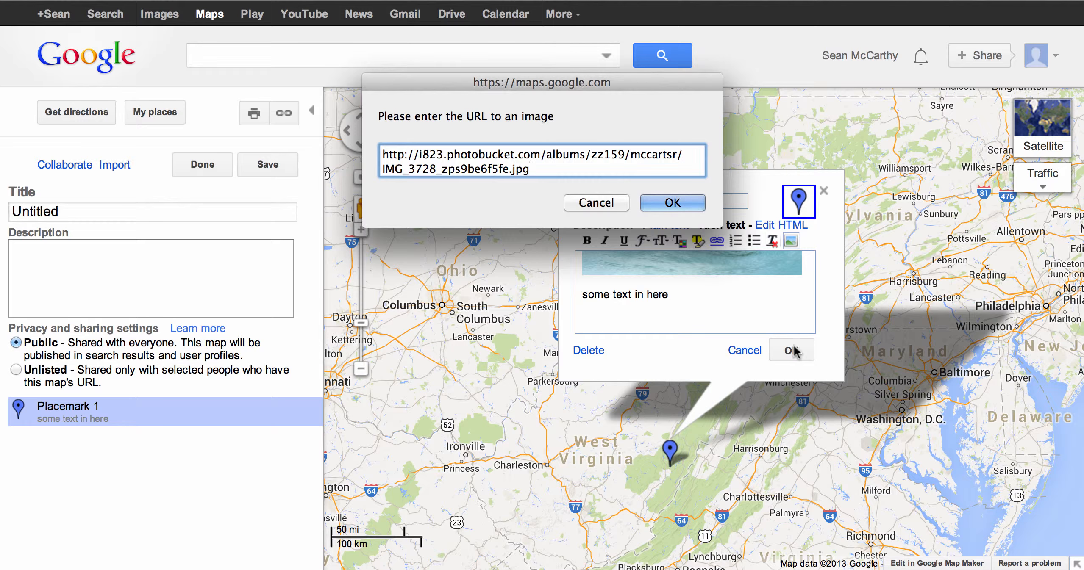
left_click(668, 204)
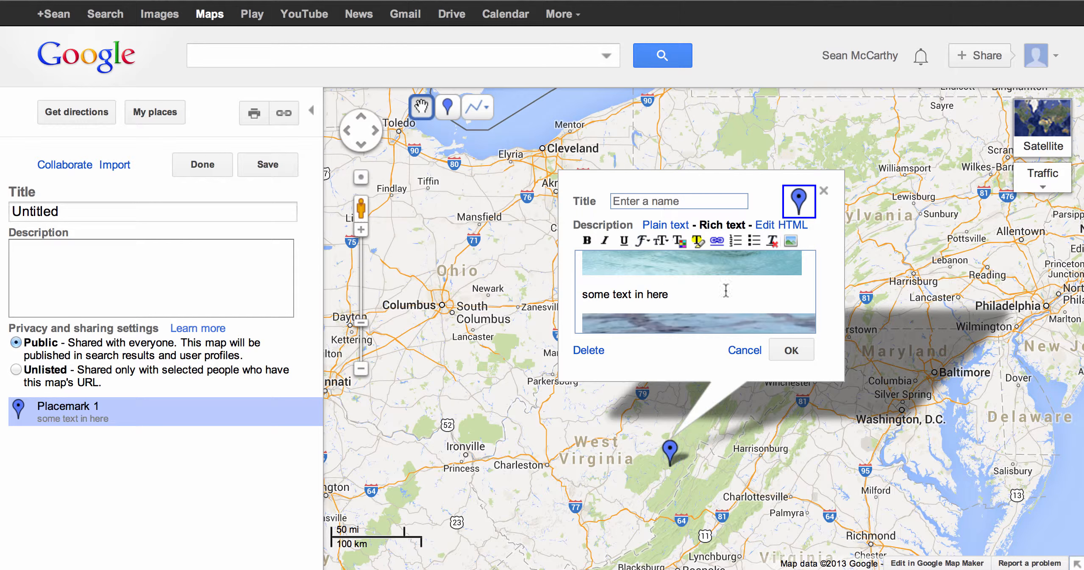
scroll(728, 294, "up", 4)
scroll(728, 295, "down", 2)
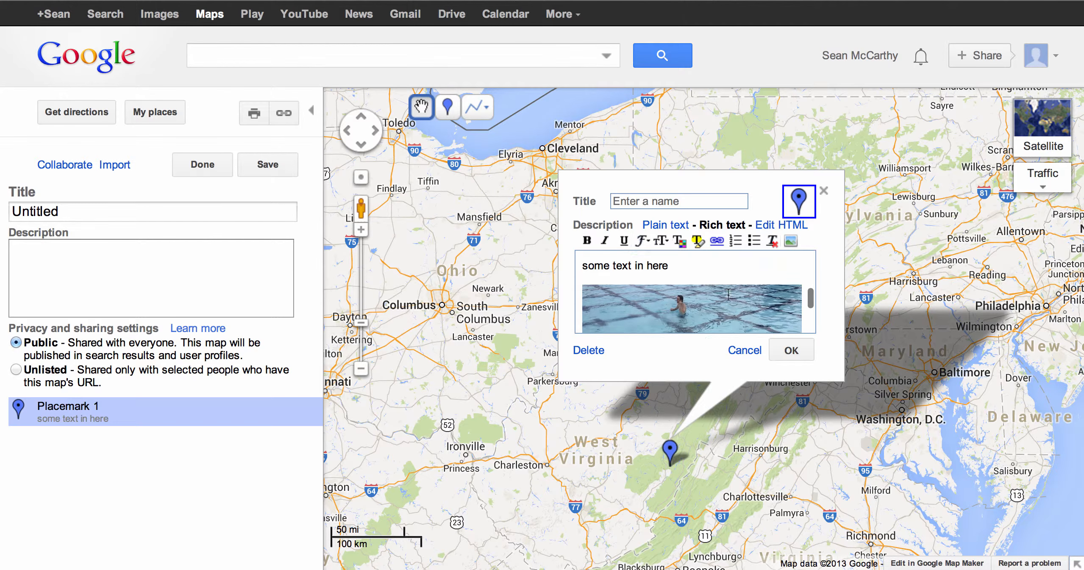
scroll(728, 295, "down", 3)
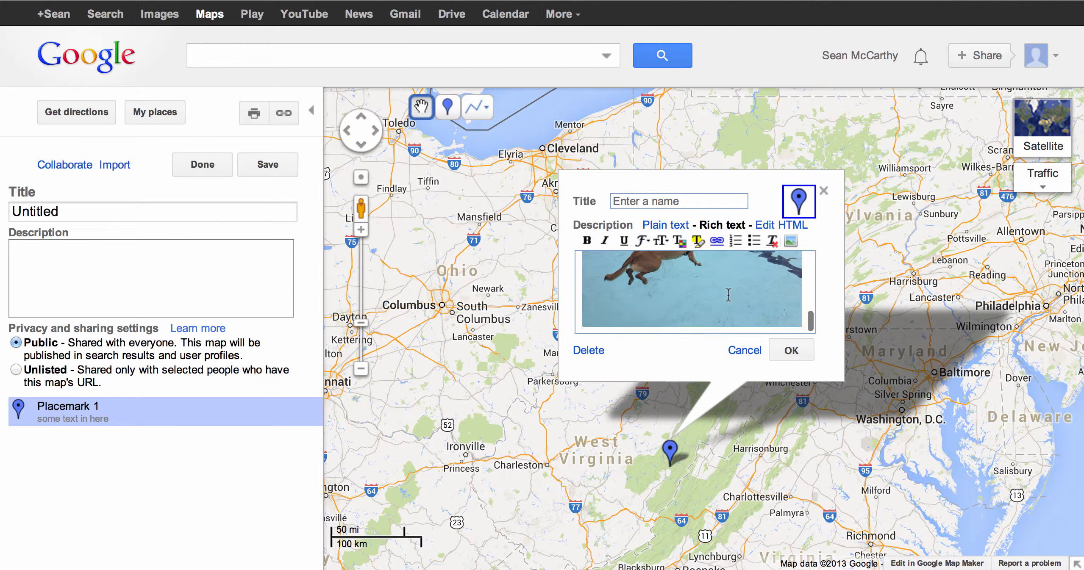
scroll(728, 294, "up", 4)
scroll(727, 293, "down", 3)
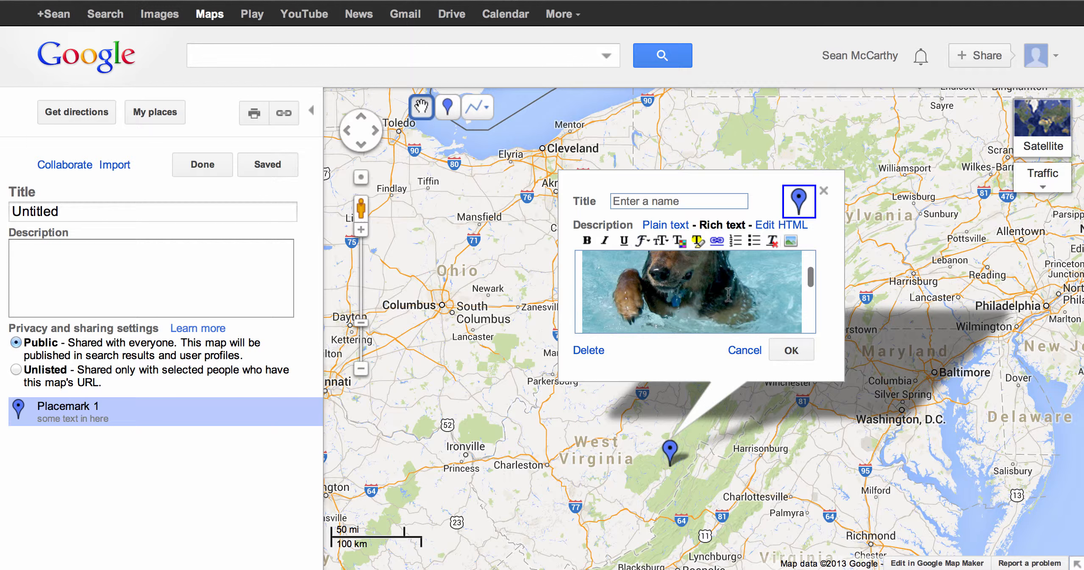
left_click(789, 351)
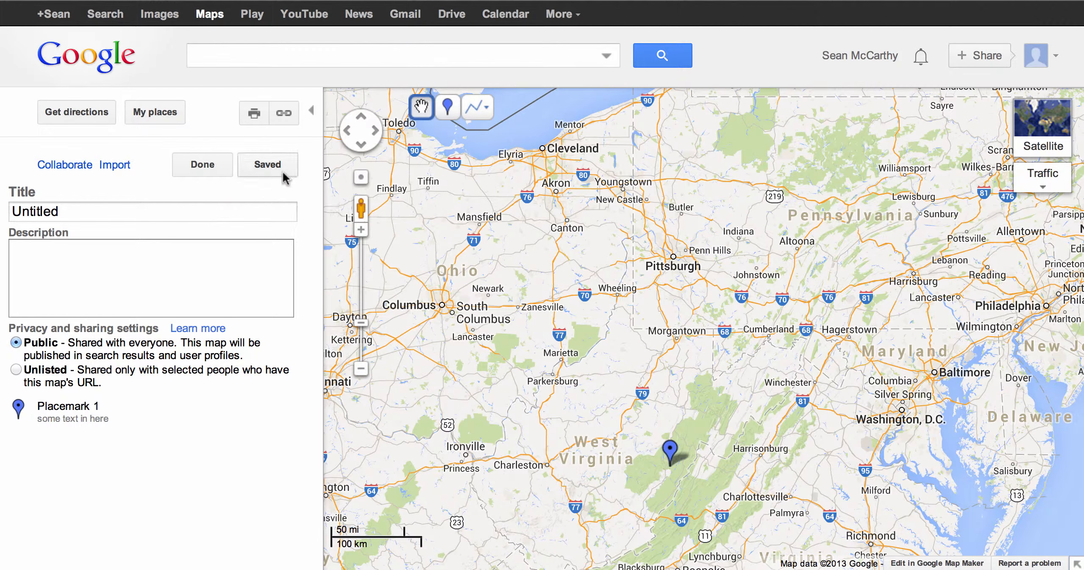
Step: Finish editing and open the placemark to review its description with both images
left_click(204, 164)
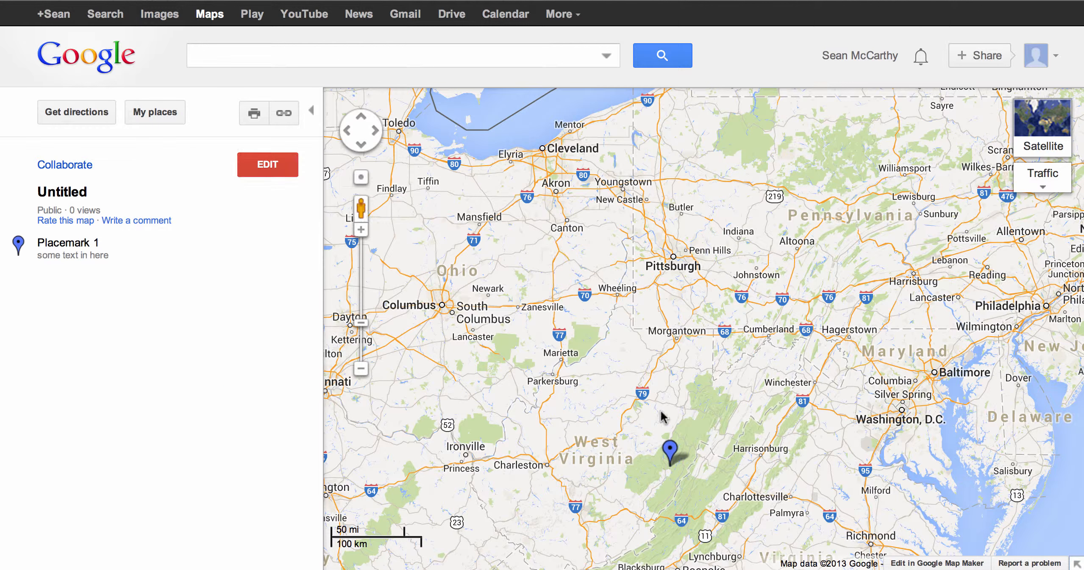
left_click(672, 454)
scroll(712, 315, "down", 3)
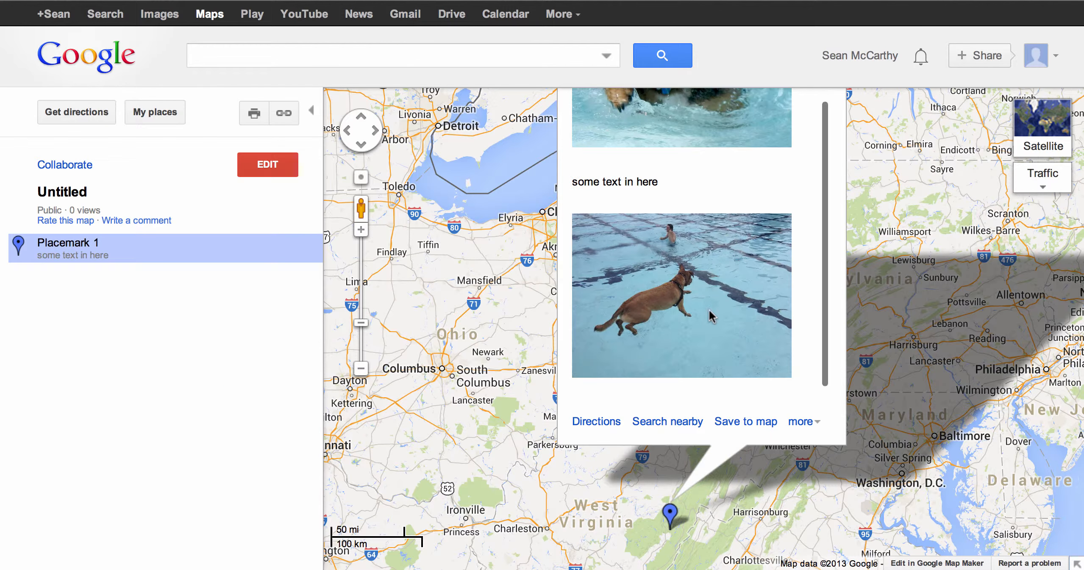
scroll(712, 316, "up", 2)
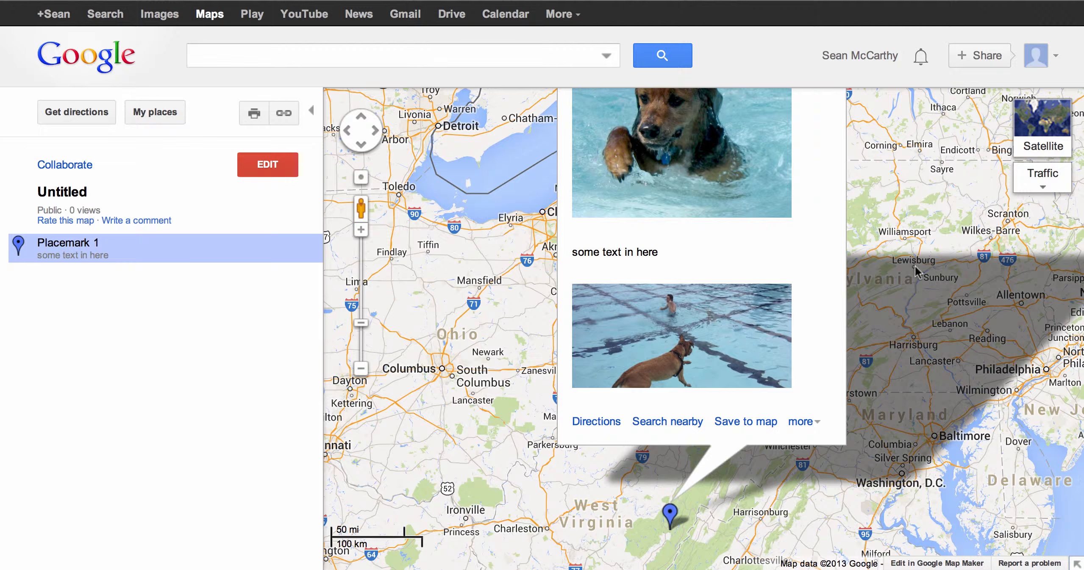